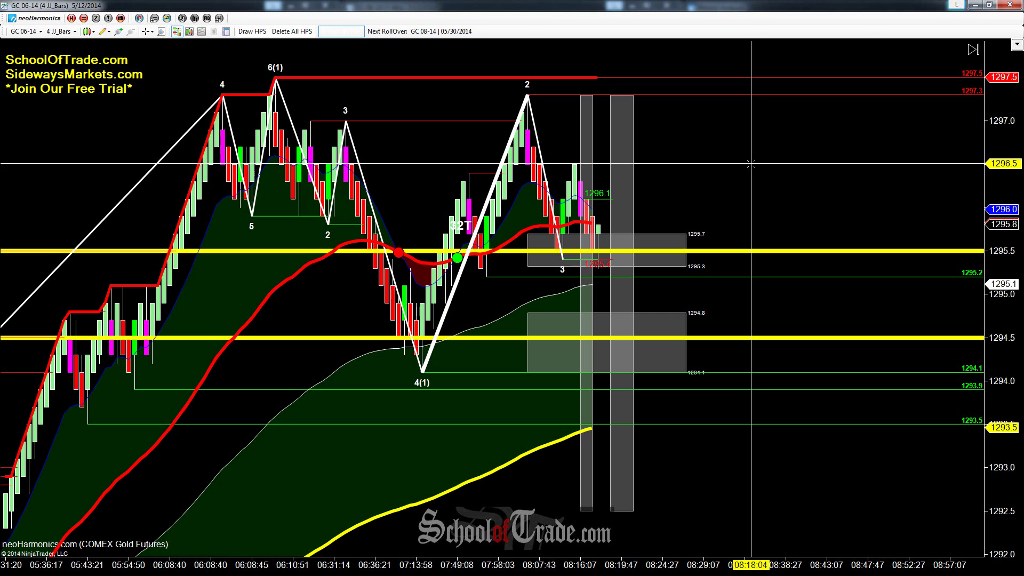
Annotate the earlier rally up from the 1288.1 low on the chart, and clear the annotations.
left_click_drag(794, 178, 761, 200)
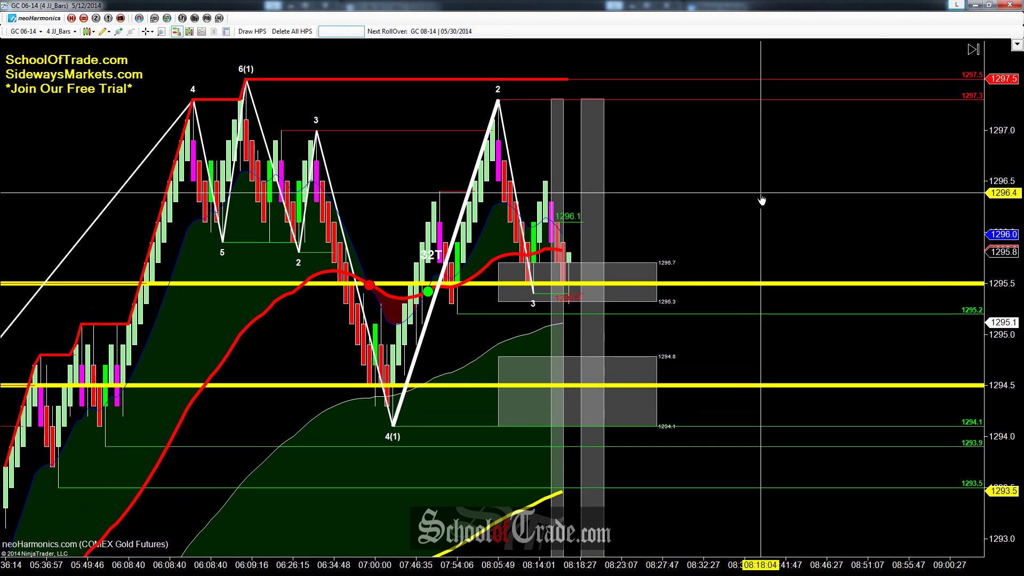
scroll(761, 194, "down", 1)
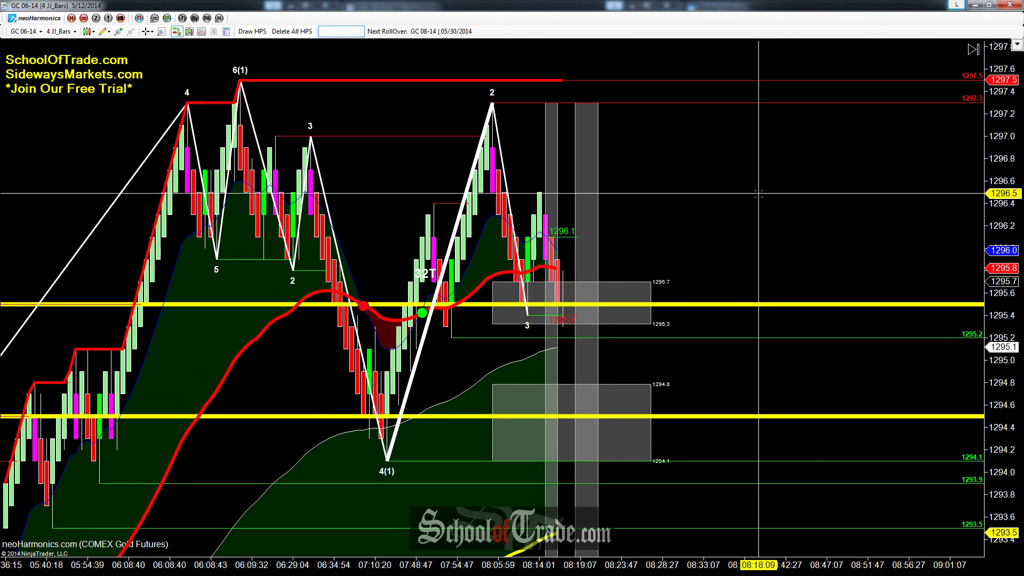
left_click_drag(729, 205, 976, 203)
left_click_drag(233, 141, 737, 178)
left_click_drag(336, 257, 351, 291)
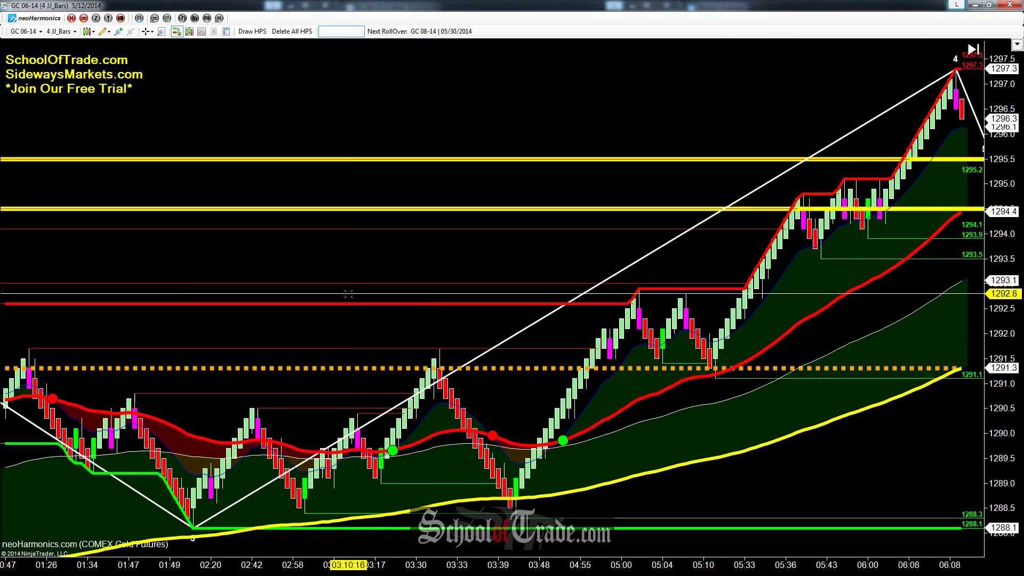
scroll(763, 457, "down", 10)
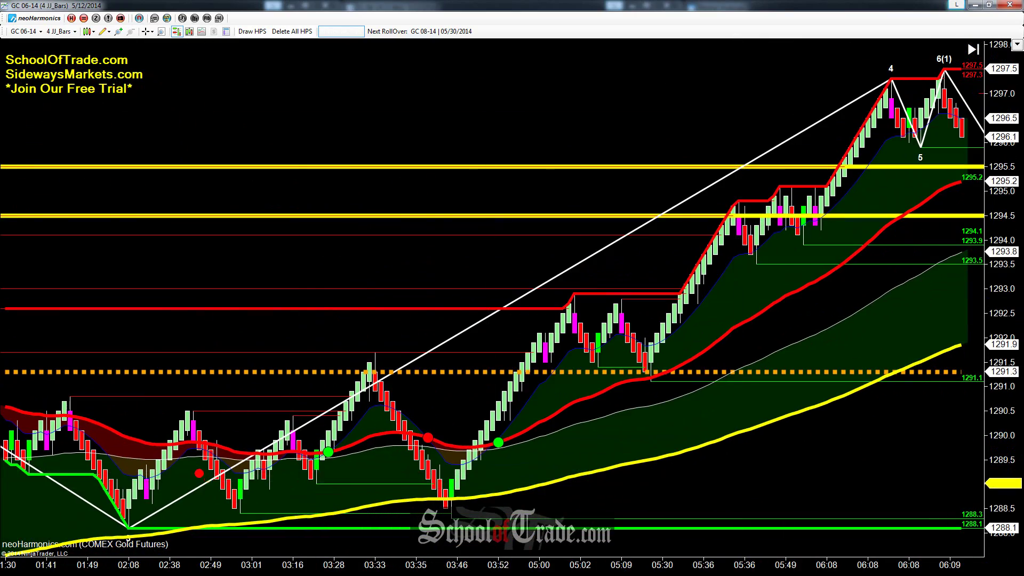
mouse_move(44, 319)
left_mouse_down()
mouse_move(381, 409)
mouse_move(518, 533)
left_mouse_up()
left_click_drag(864, 203, 542, 479)
key("e")
key("Escape")
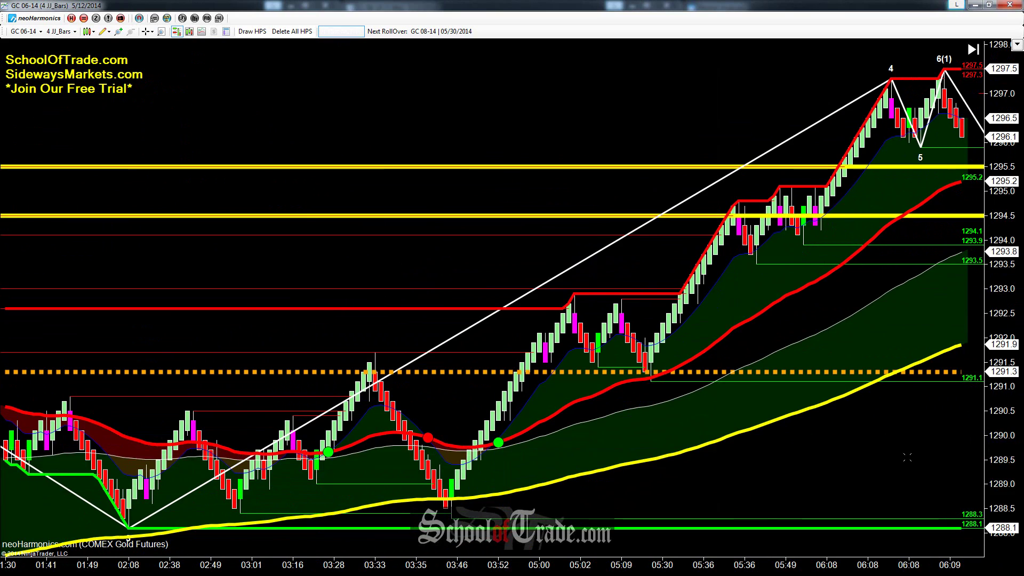
Box the recent trading range, point arrows at the yellow 1295.5 and 1294.5 levels, and clear the annotations.
scroll(738, 484, "down", 15)
scroll(643, 376, "down", 15)
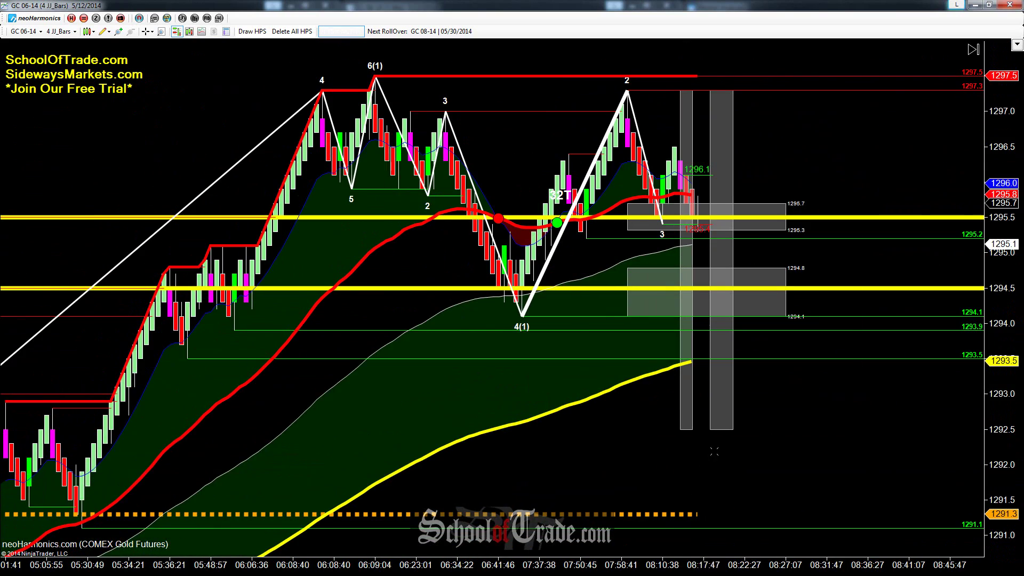
left_click_drag(714, 451, 684, 457)
scroll(684, 457, "down", 8)
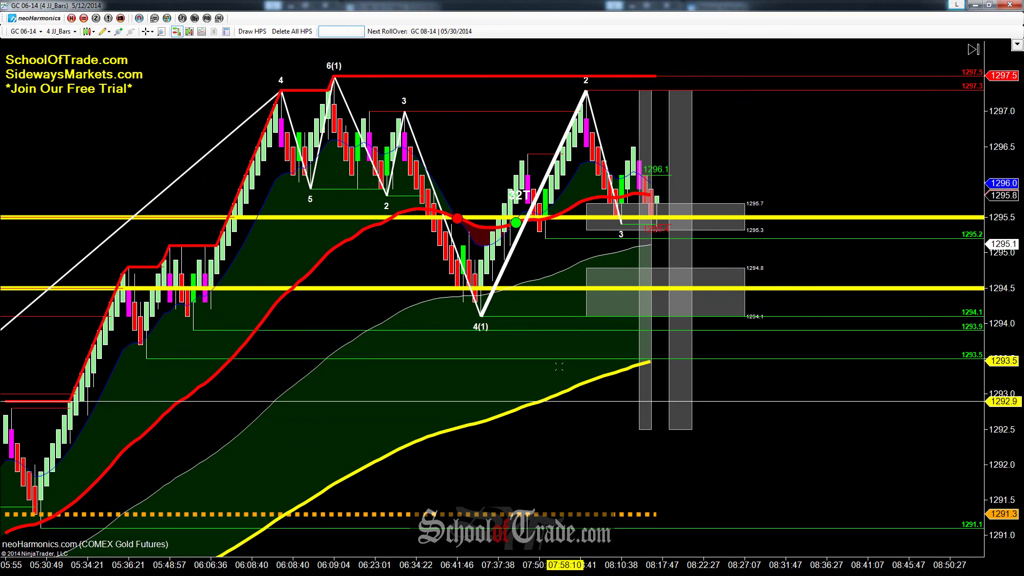
left_click_drag(251, 51, 773, 327)
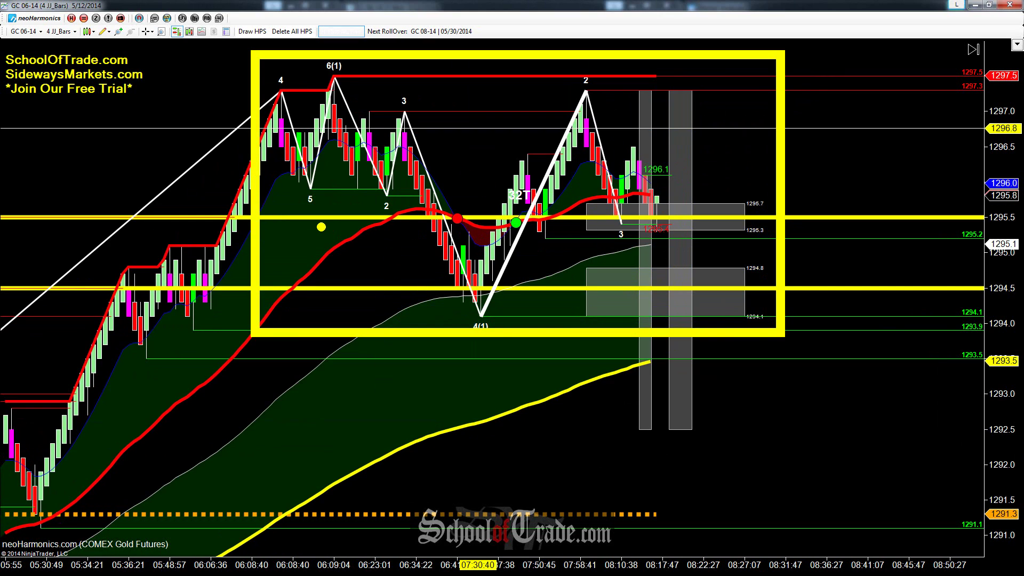
mouse_move(313, 226)
left_mouse_down()
mouse_move(313, 283)
mouse_move(351, 409)
left_mouse_up()
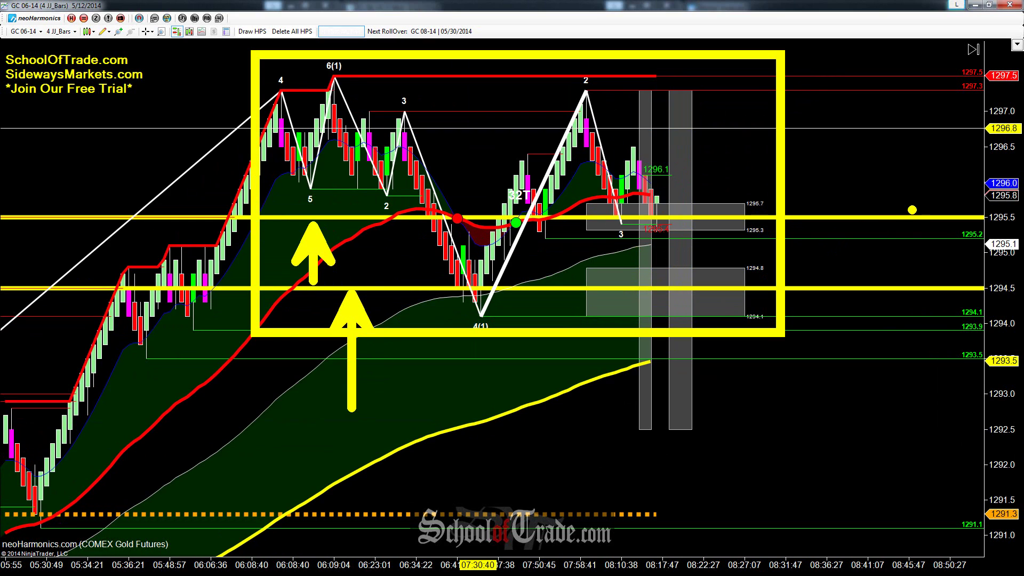
left_click_drag(912, 212, 912, 137)
left_click_drag(935, 279, 934, 220)
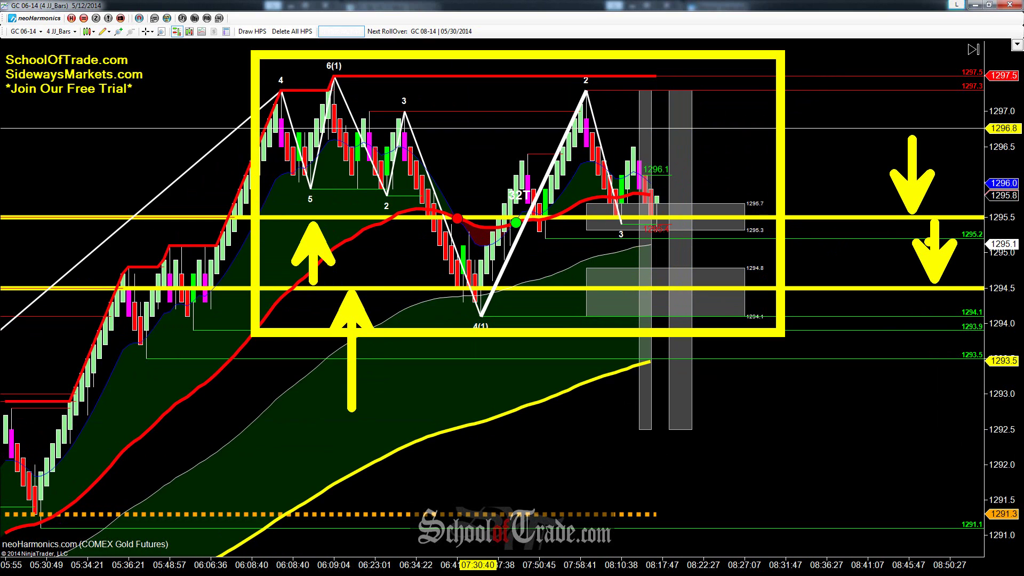
key("e")
Mark the drop to swing point 4(1) and the rally to point 2 with arrows and boxes, and clear the annotations.
left_click_drag(437, 327, 356, 104)
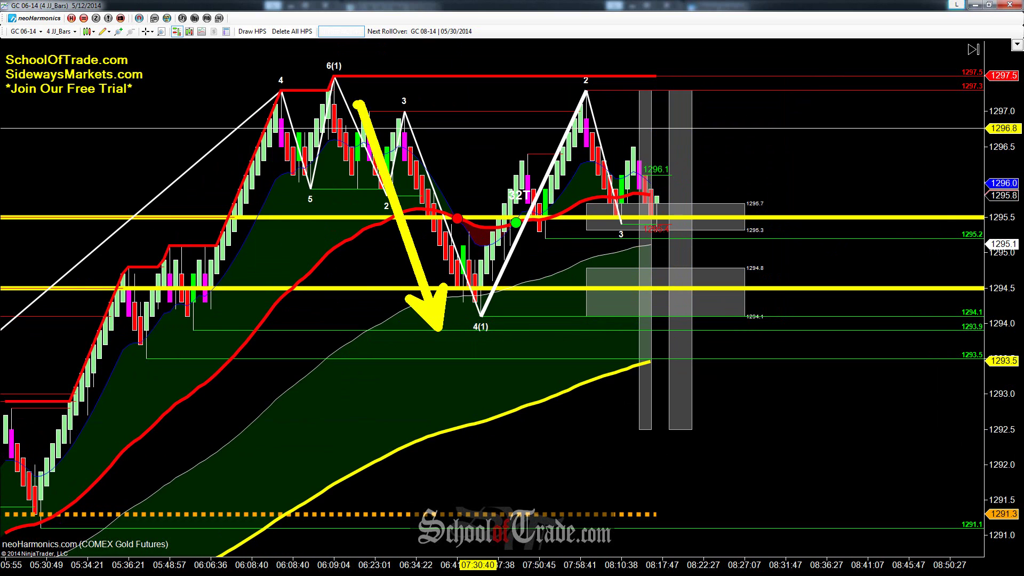
left_click_drag(567, 91, 437, 352)
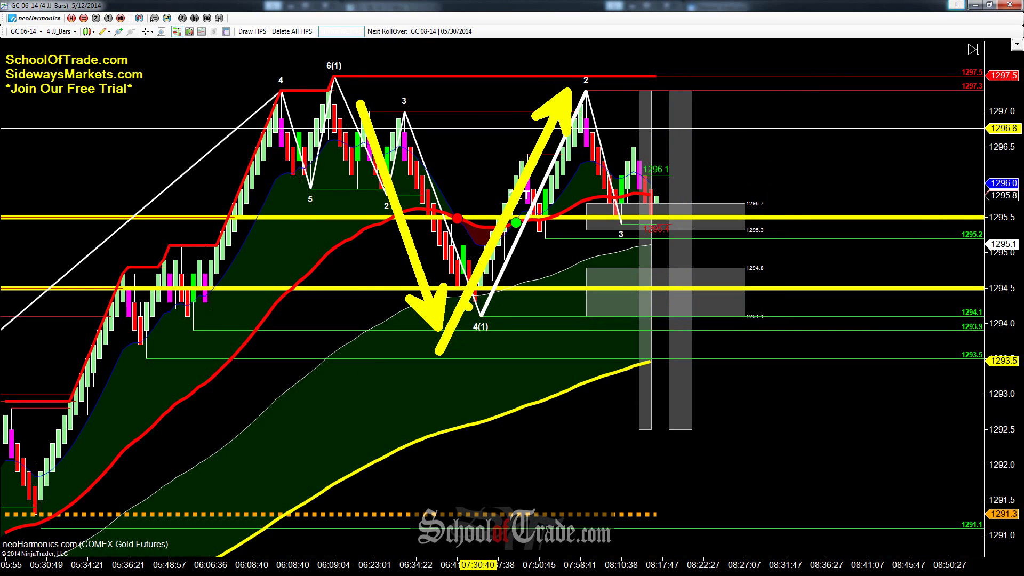
left_click_drag(454, 307, 512, 344)
left_click_drag(572, 62, 603, 108)
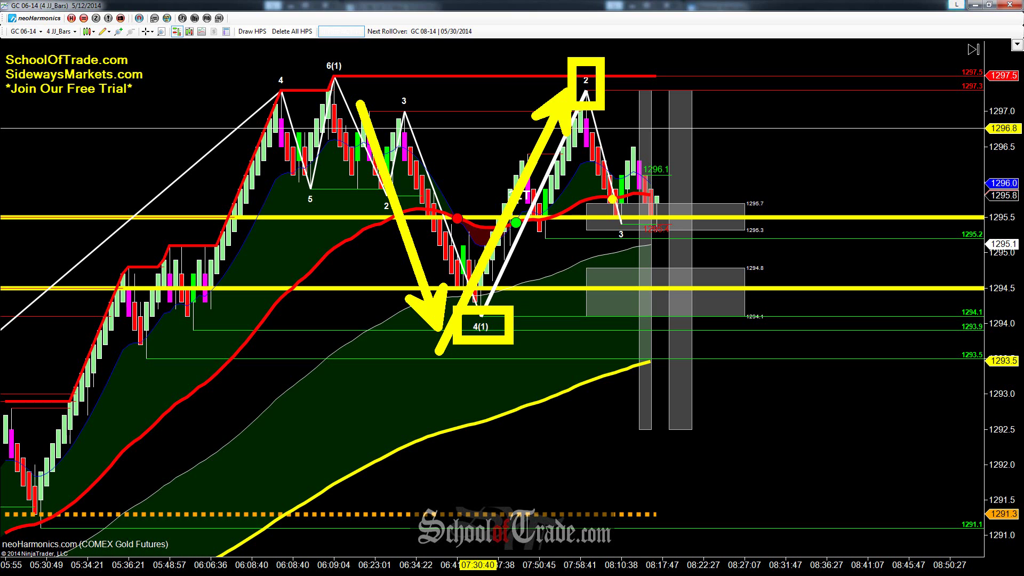
left_click_drag(600, 204, 646, 260)
key("e")
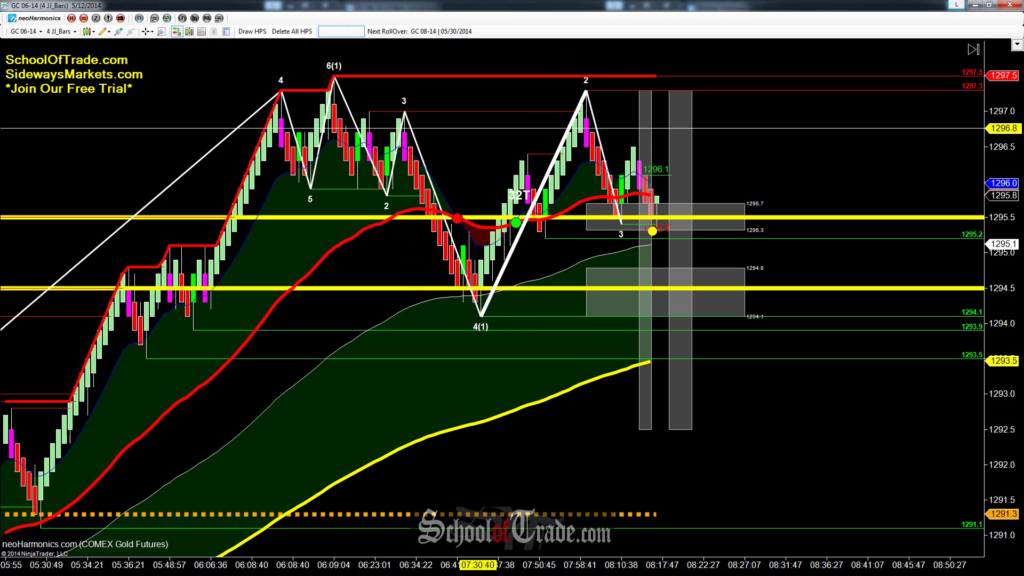
key("Escape")
Place a Buy SLM order for 4 contracts at 1296.2.
left_click_drag(723, 182, 689, 170)
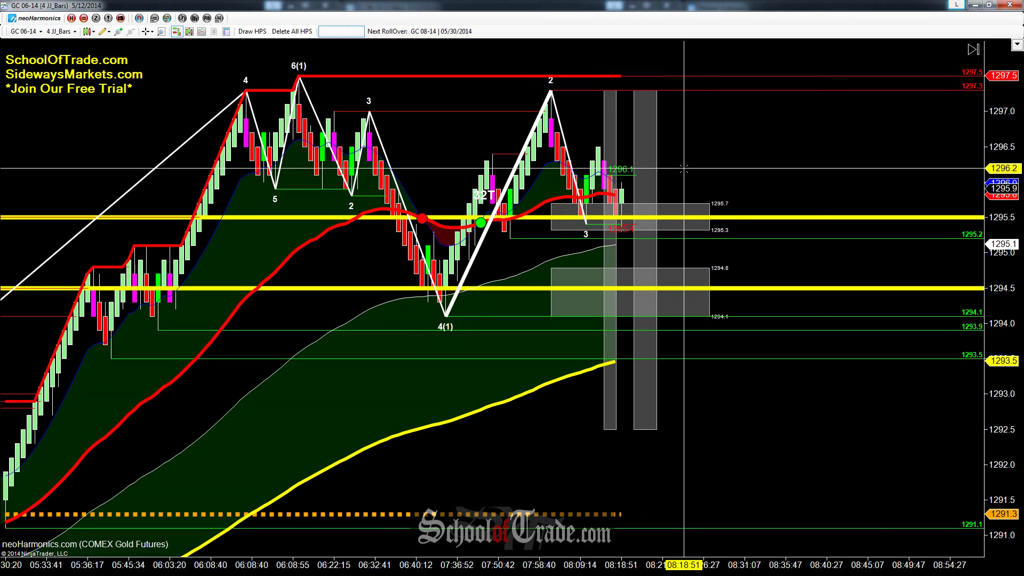
right_click(683, 169)
left_click(714, 208)
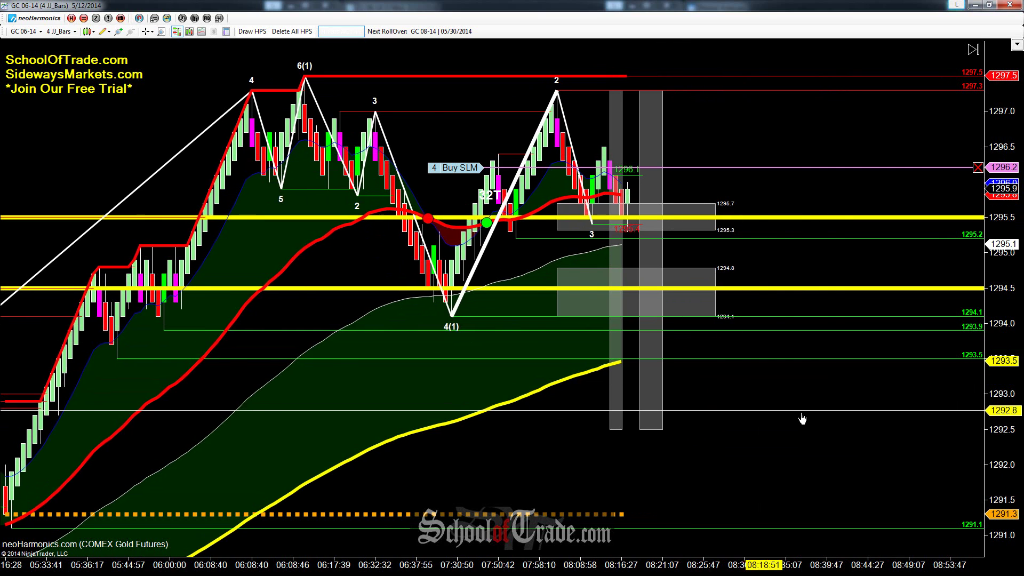
Examine the price action around the pending buy order and the blue levels above the range, and restore the automatic price scale.
scroll(828, 357, "up", 5)
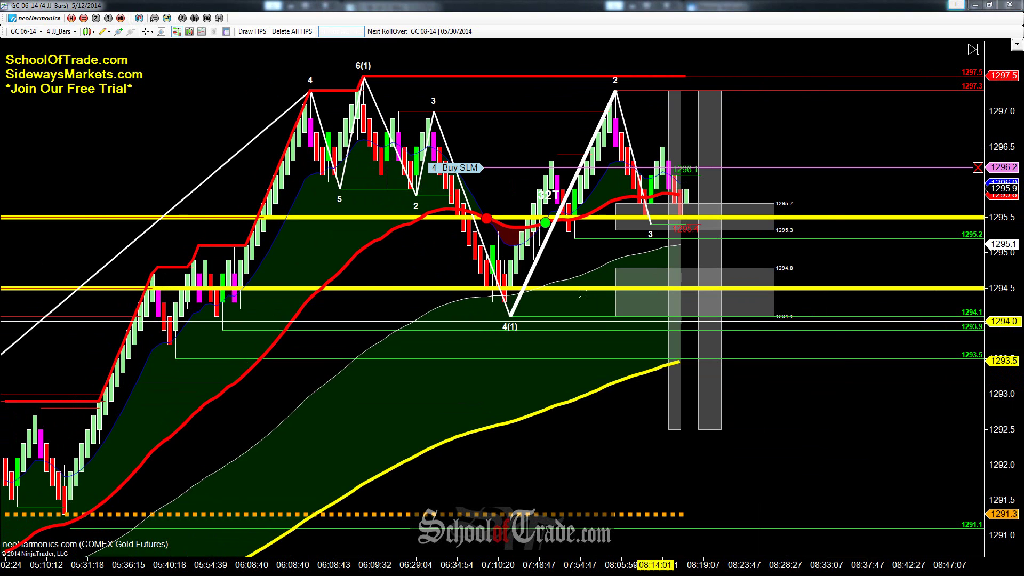
scroll(829, 463, "down", 3)
scroll(829, 464, "down", 1)
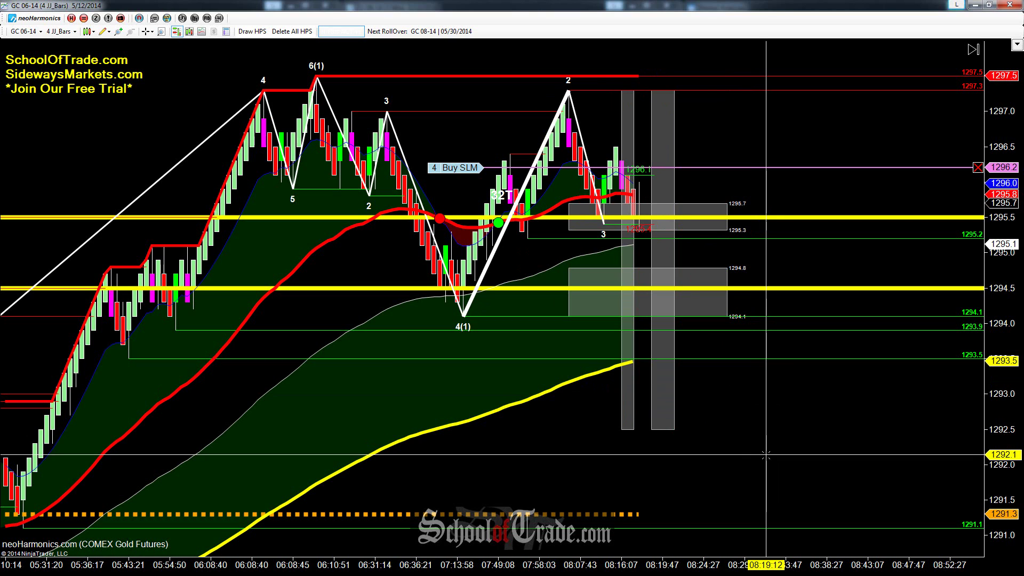
left_click_drag(777, 421, 753, 422)
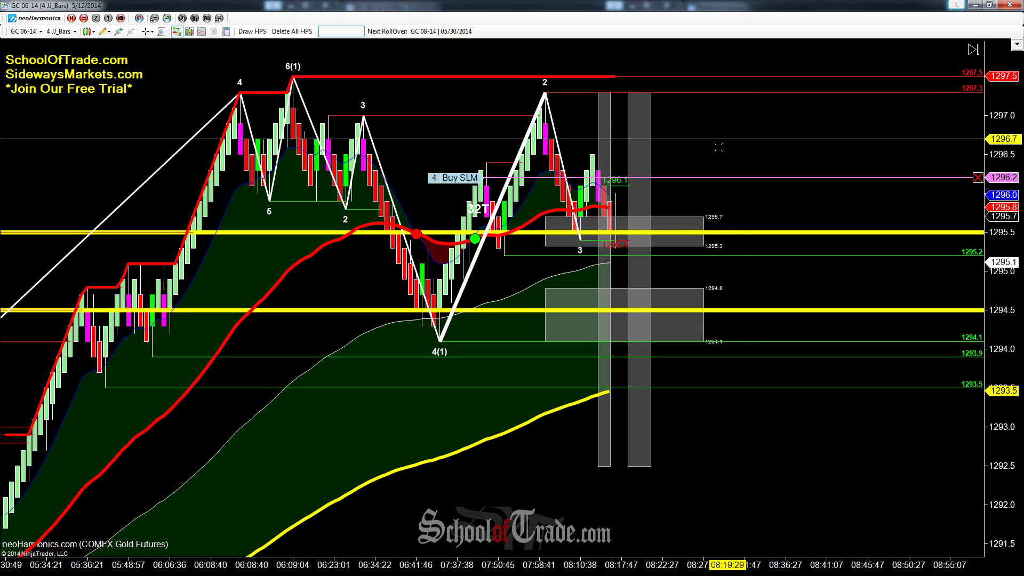
left_click_drag(718, 147, 725, 142)
scroll(736, 140, "down", 1)
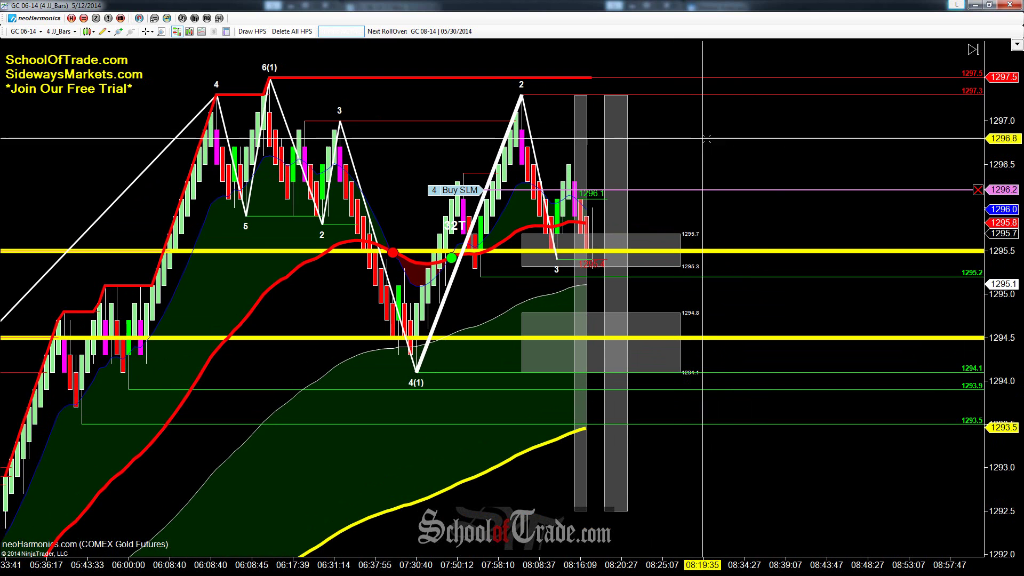
scroll(771, 146, "up", 3)
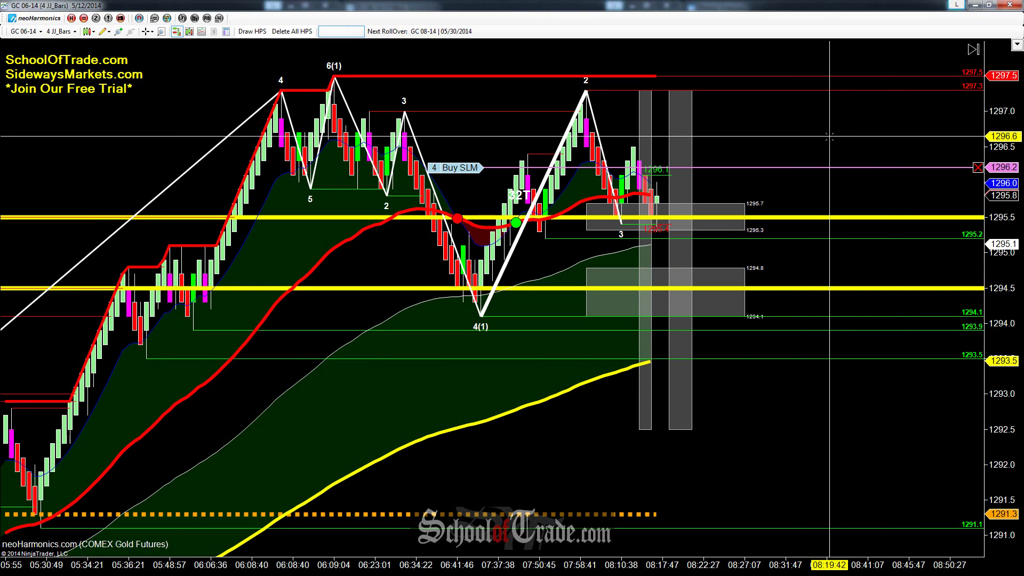
left_click_drag(842, 112, 842, 307)
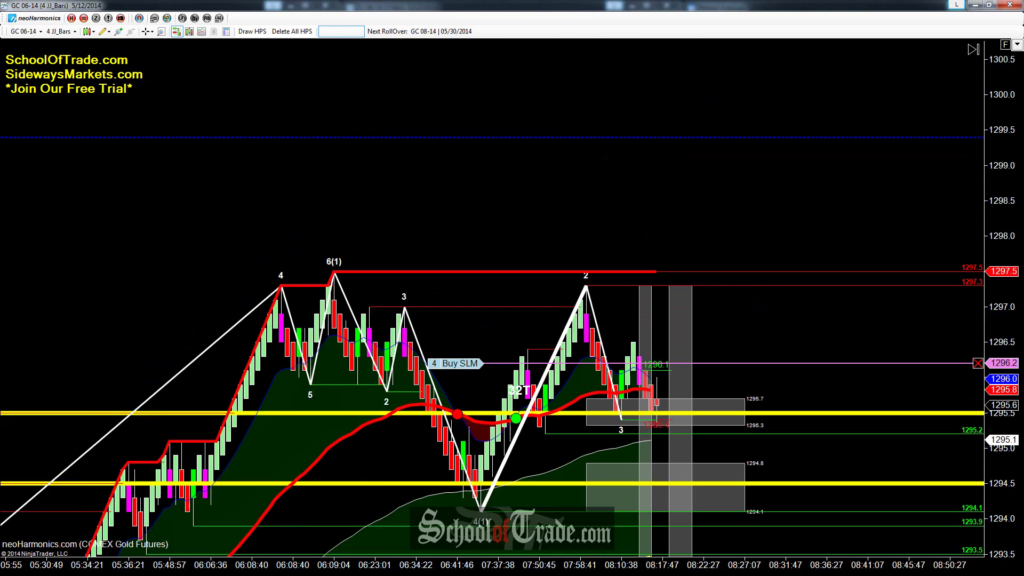
left_click_drag(908, 137, 908, 223)
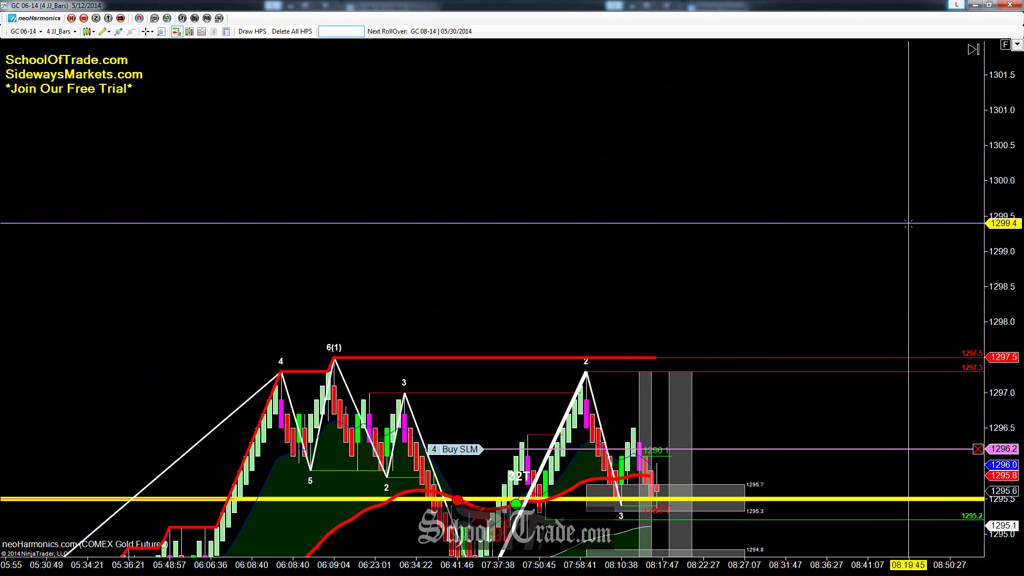
left_click(908, 223)
left_click_drag(1006, 158, 1006, 486)
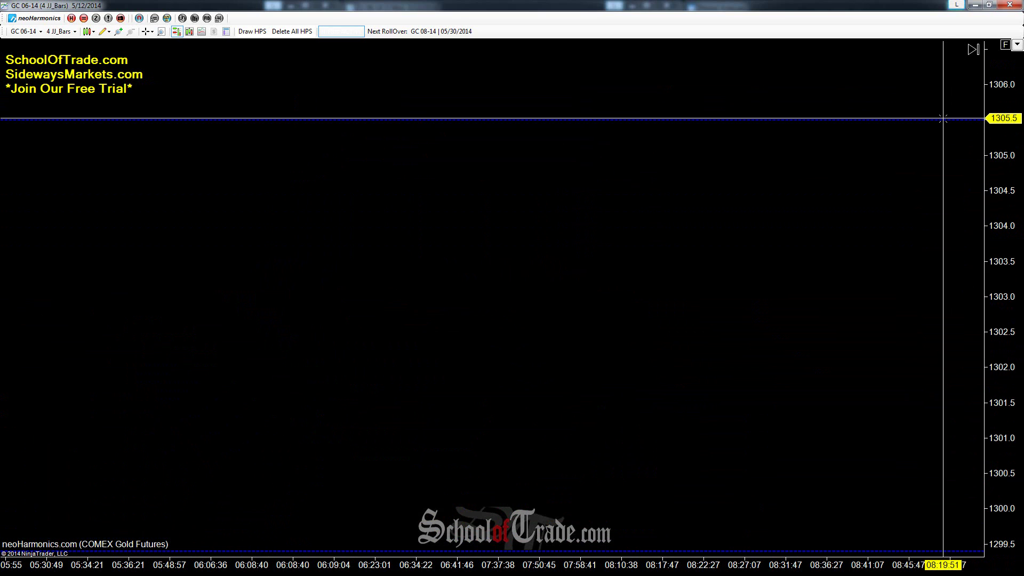
left_click(1005, 45)
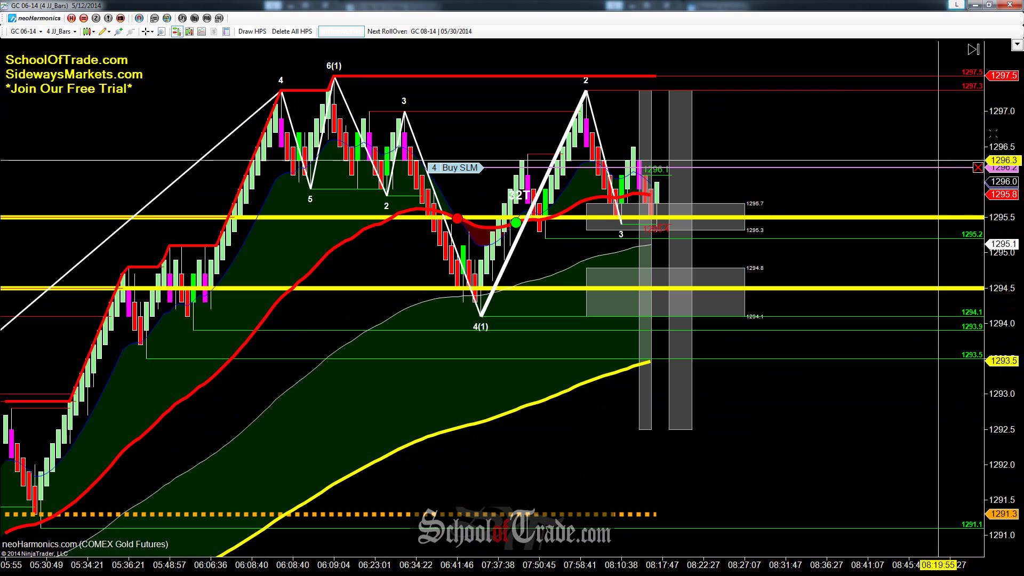
Move the Sell S3 stop to 1295.7 and raise the Sell T3 target to 1299.7.
left_click_drag(1005, 162, 1005, 402)
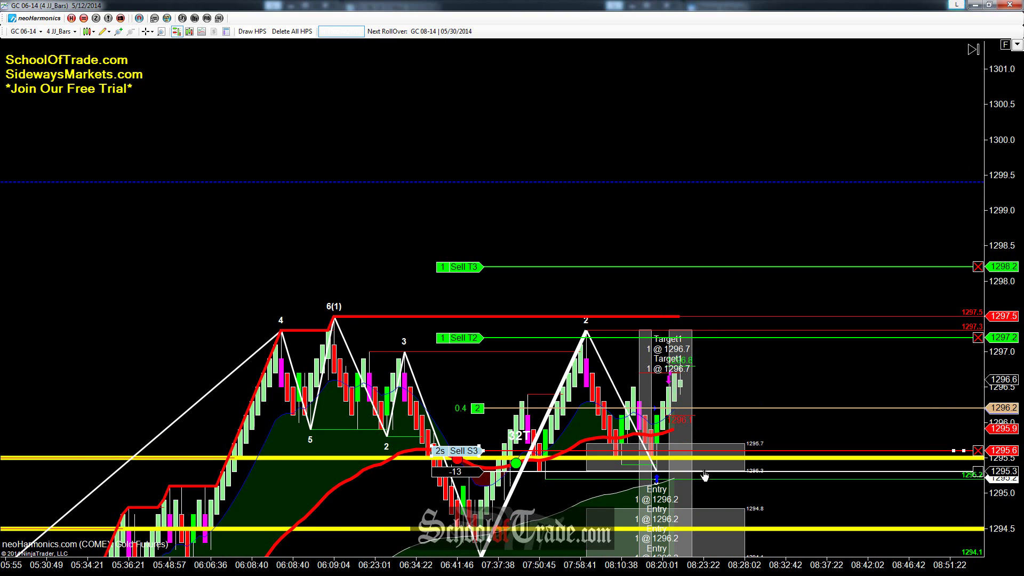
left_click_drag(705, 474, 712, 445)
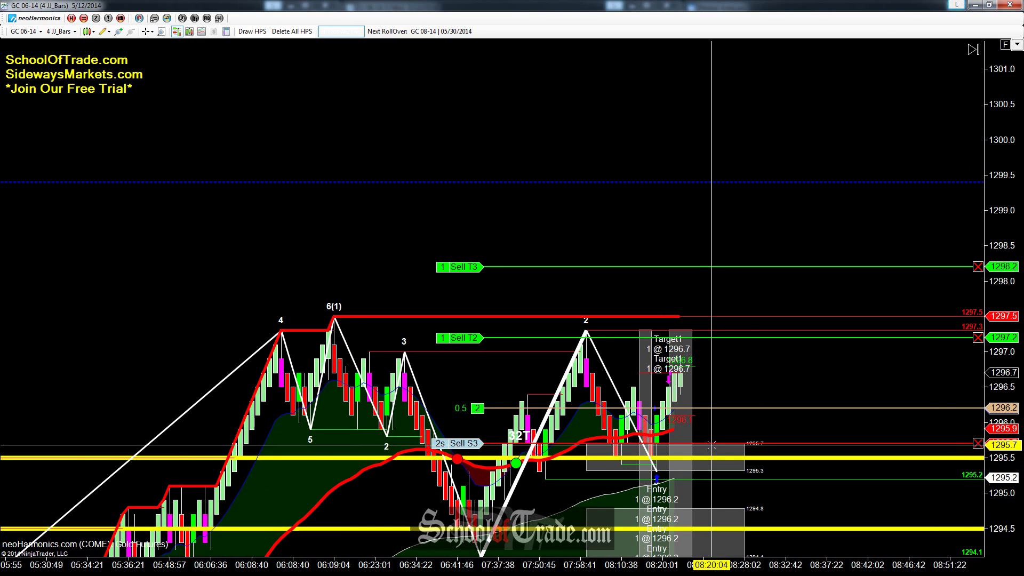
left_click_drag(764, 390, 804, 383)
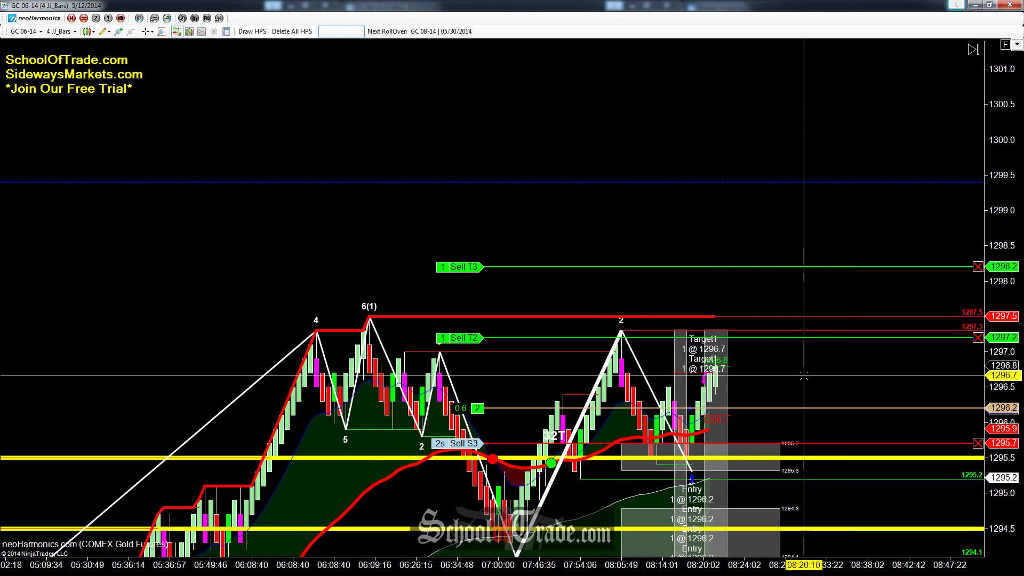
left_click_drag(855, 266, 856, 153)
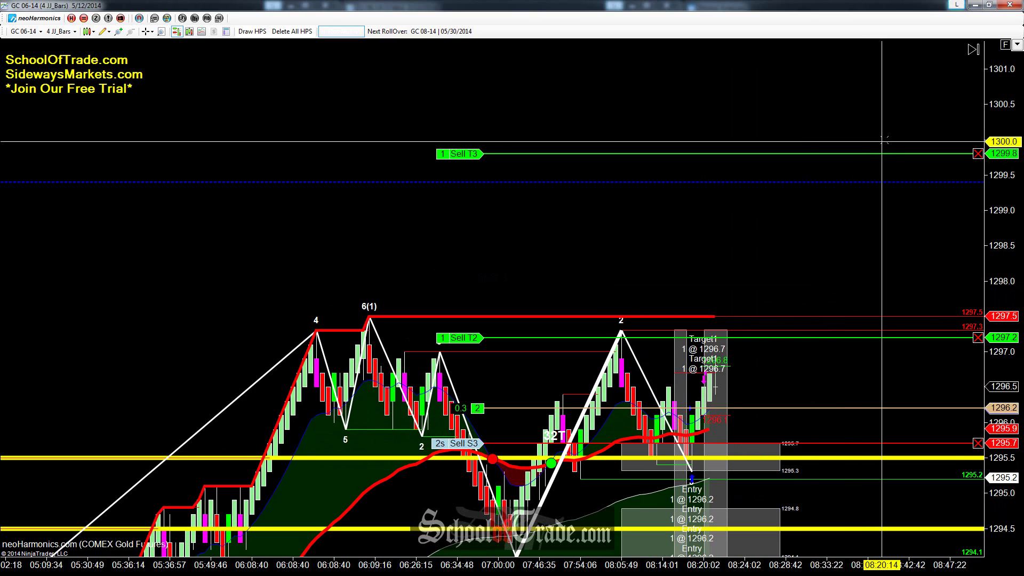
left_click_drag(881, 153, 878, 160)
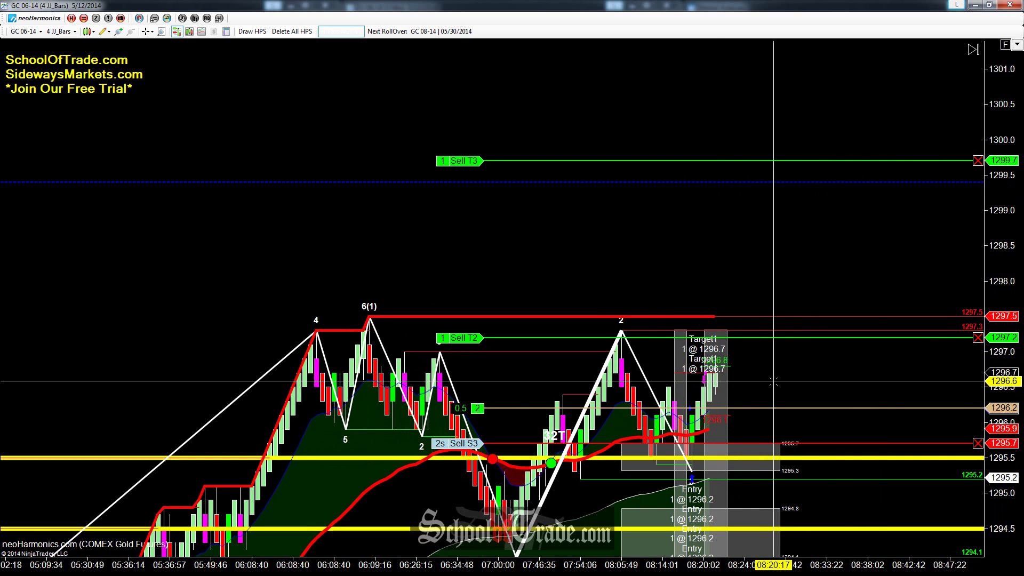
Follow the long trade's progress from its 1296.2 entry up to the third target.
left_click_drag(1004, 401, 1003, 341)
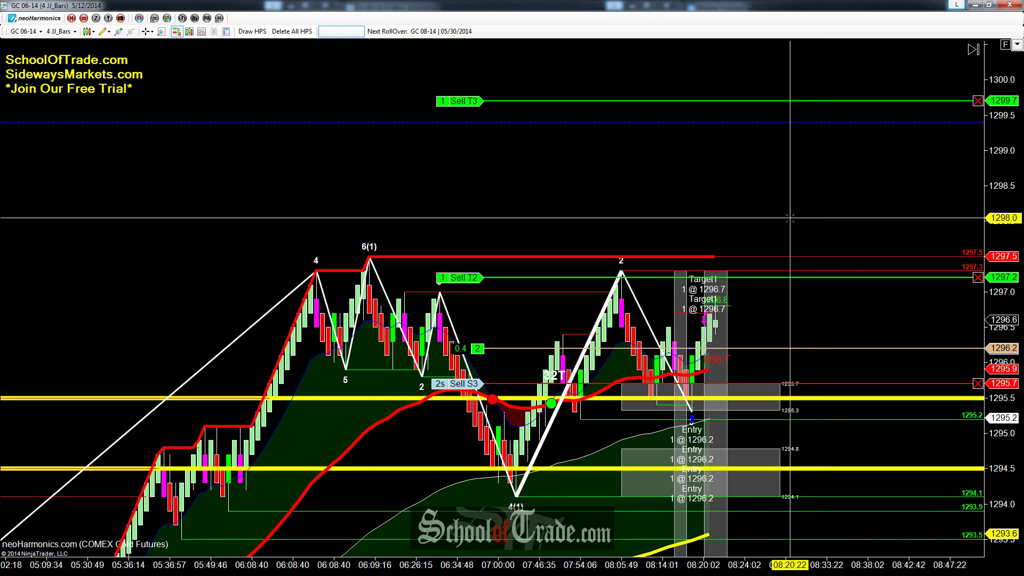
left_click(603, 313)
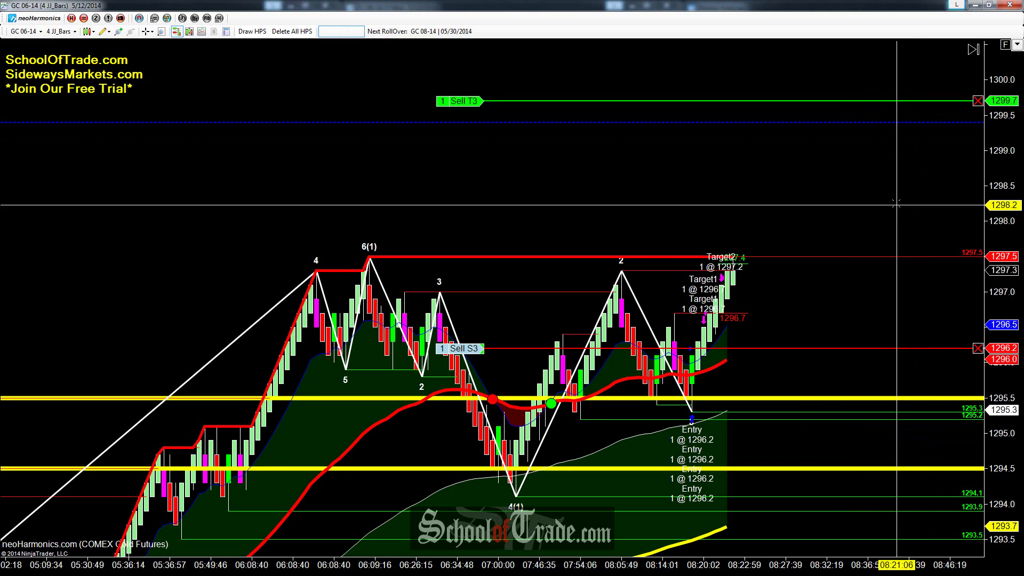
left_click_drag(895, 206, 853, 212)
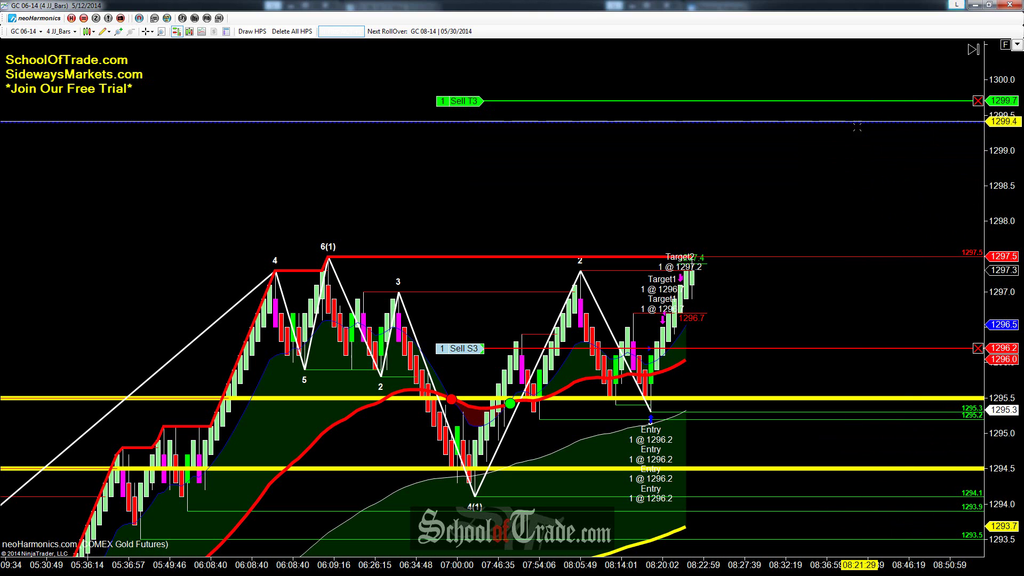
scroll(836, 179, "down", 3)
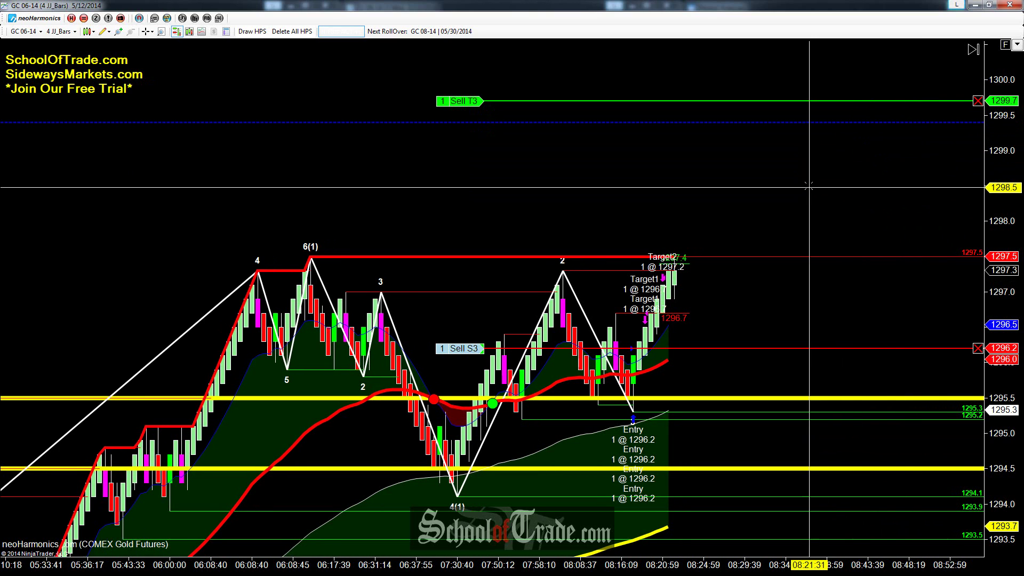
scroll(802, 188, "down", 3)
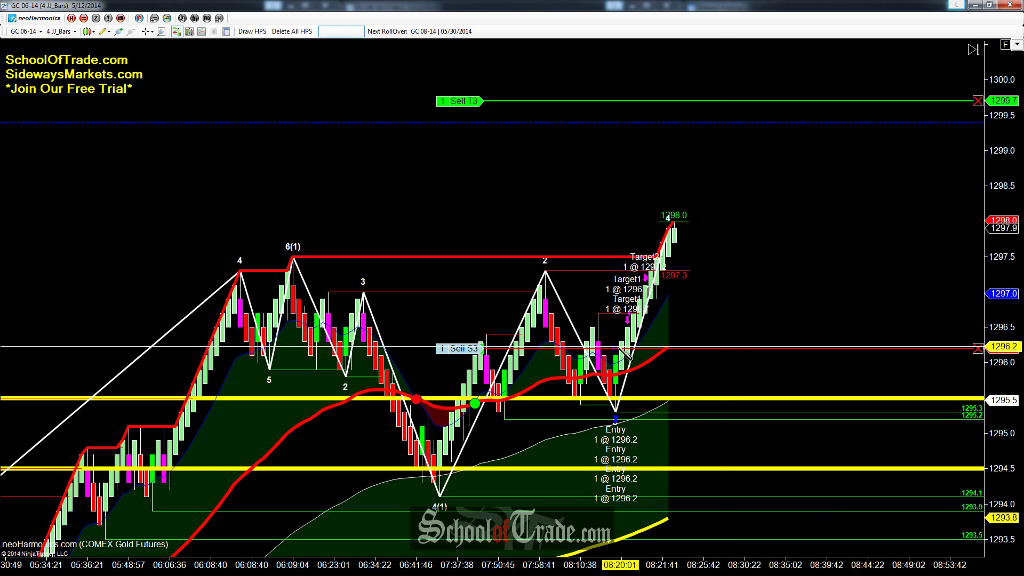
left_click_drag(610, 347, 651, 87)
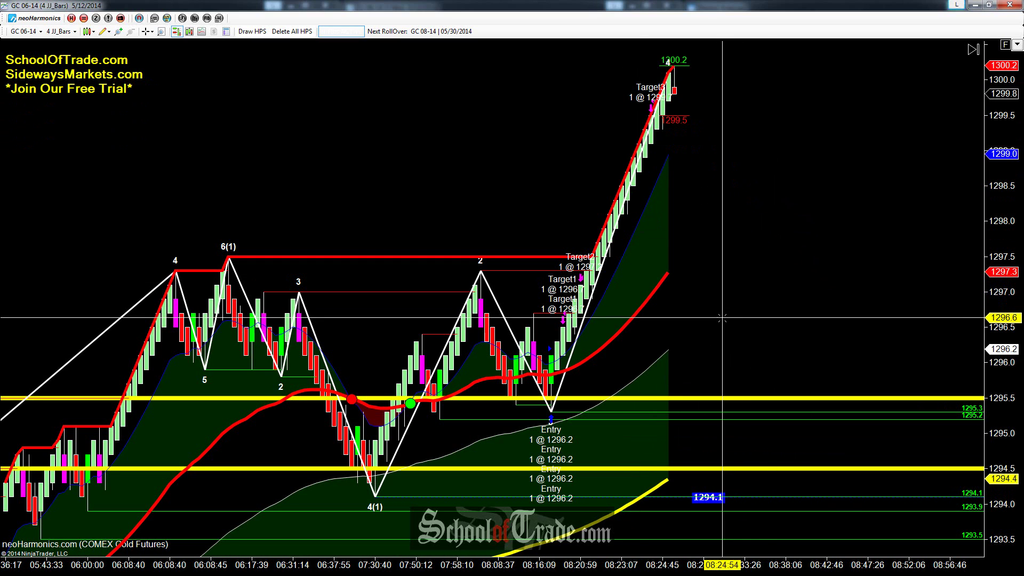
left_click(553, 348)
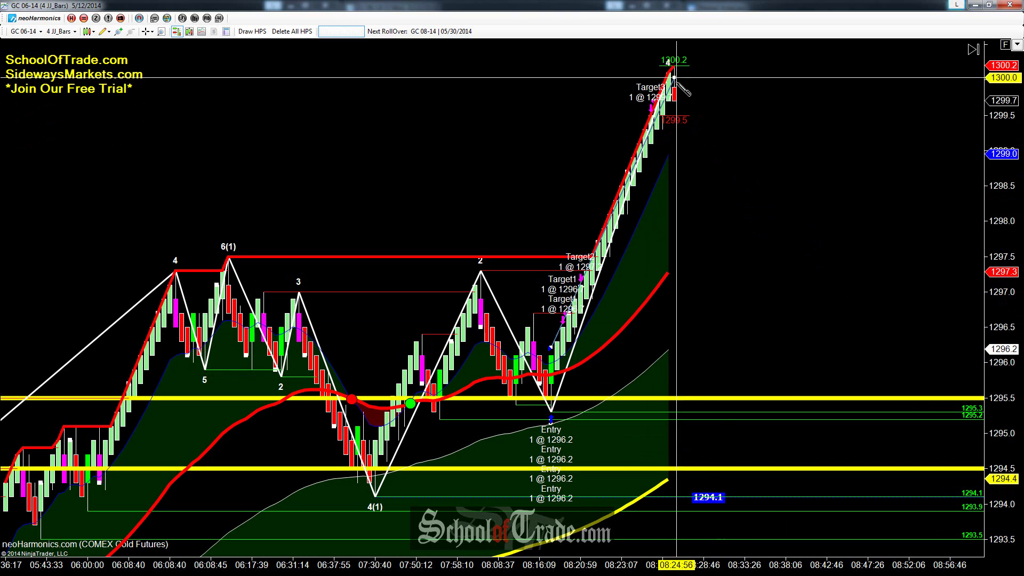
left_click(656, 100)
left_click_drag(585, 94, 586, 94)
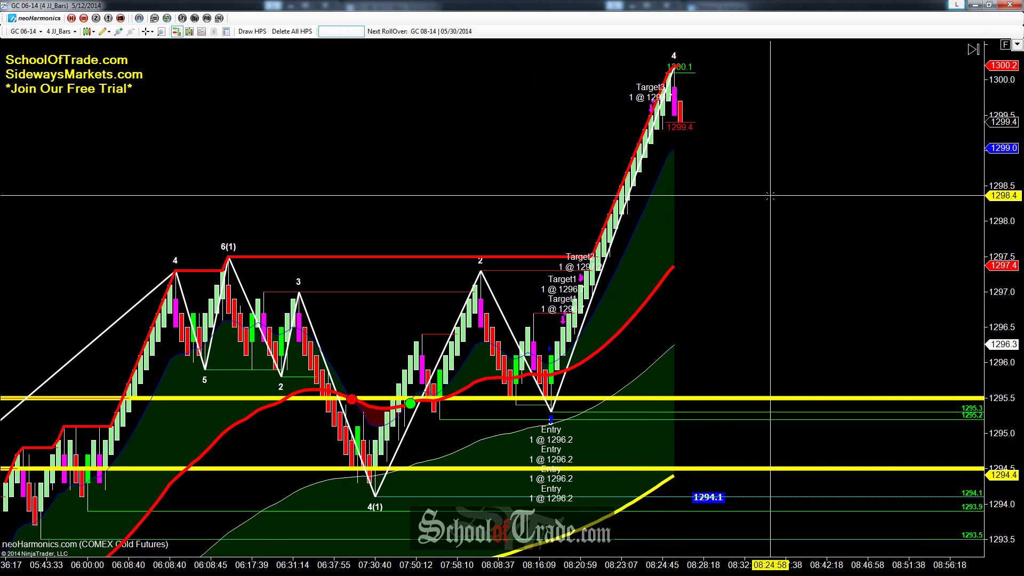